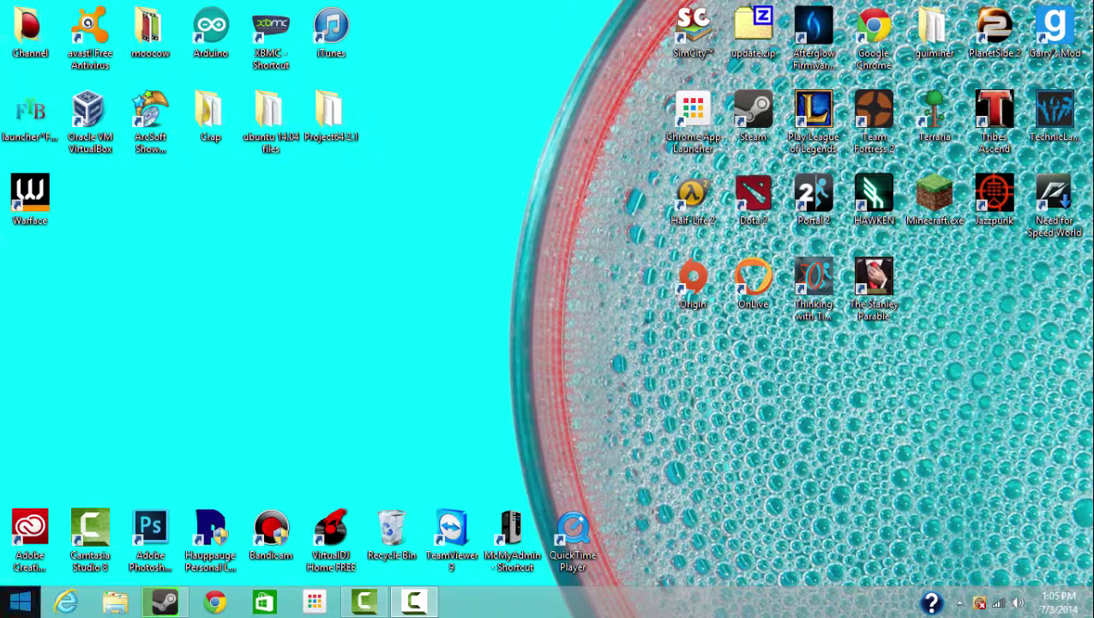
Look inside the MAXTOR (G:) drive from This PC, then close the file browser
left_click(116, 602)
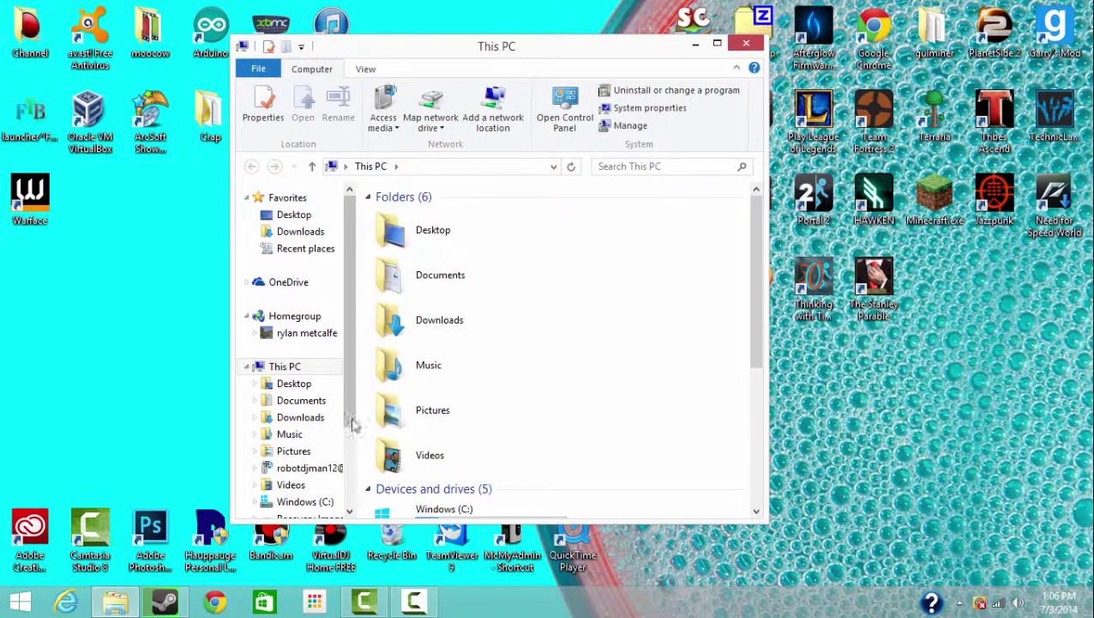
scroll(301, 481, "down", 3)
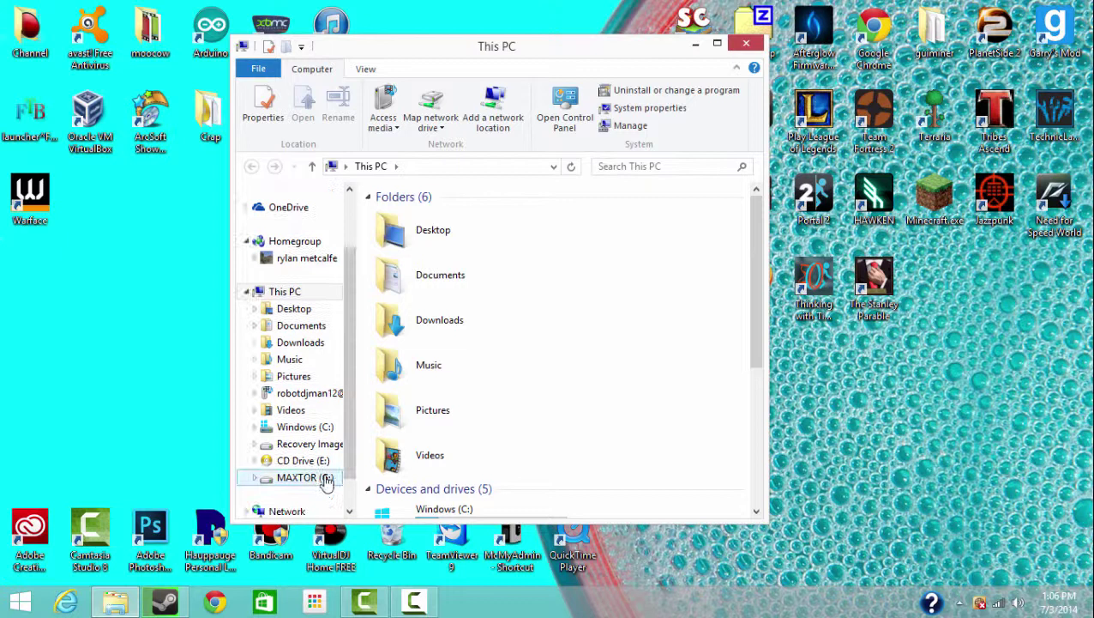
left_click(305, 478)
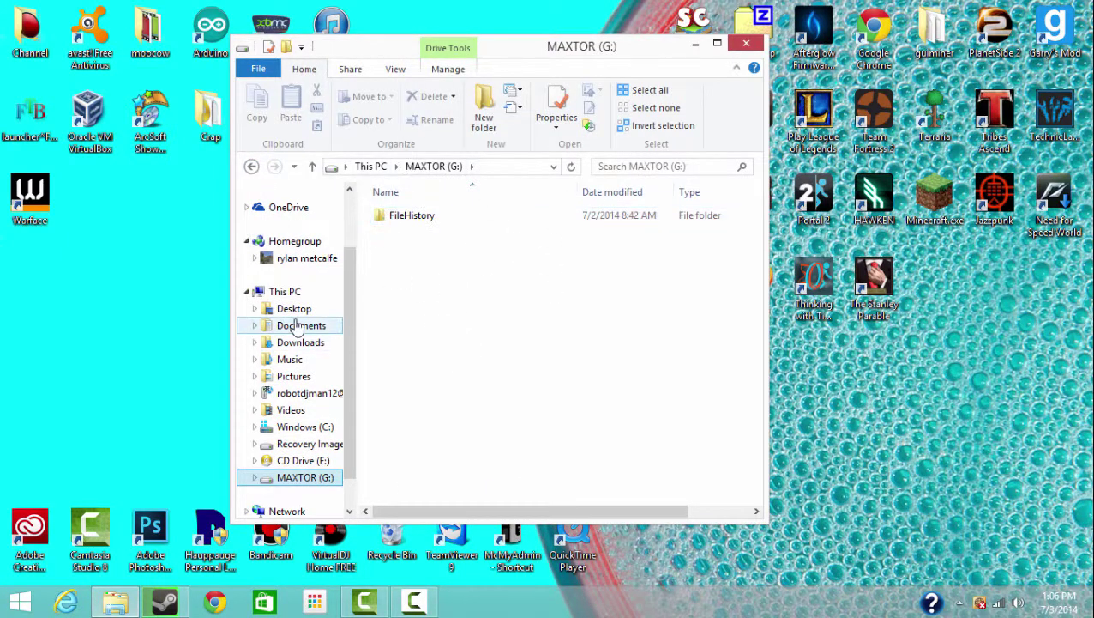
left_click(284, 290)
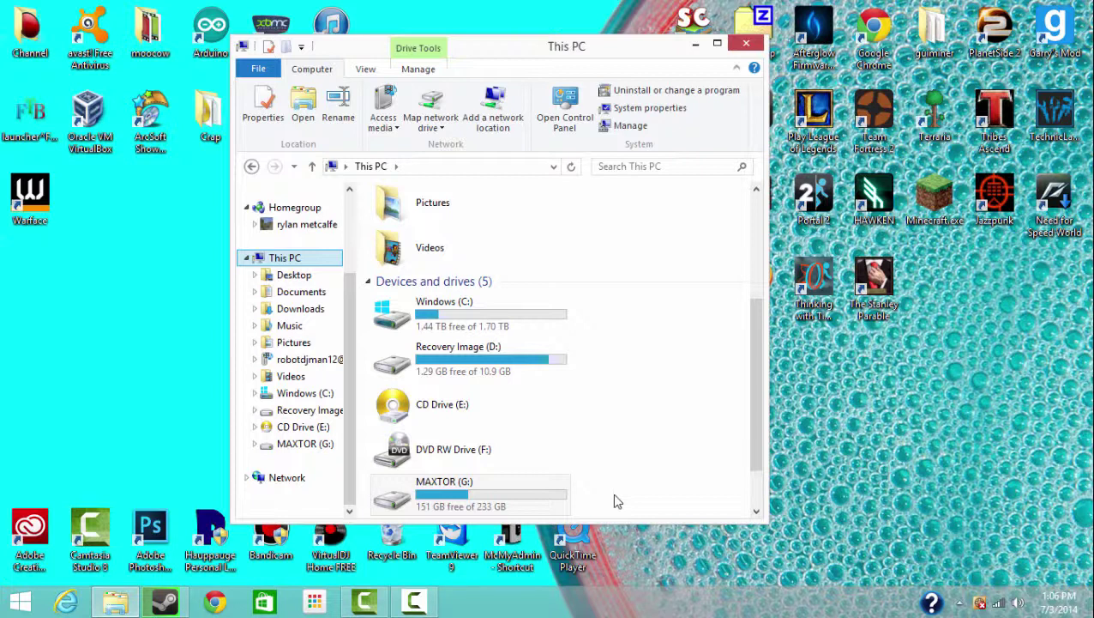
left_click(746, 45)
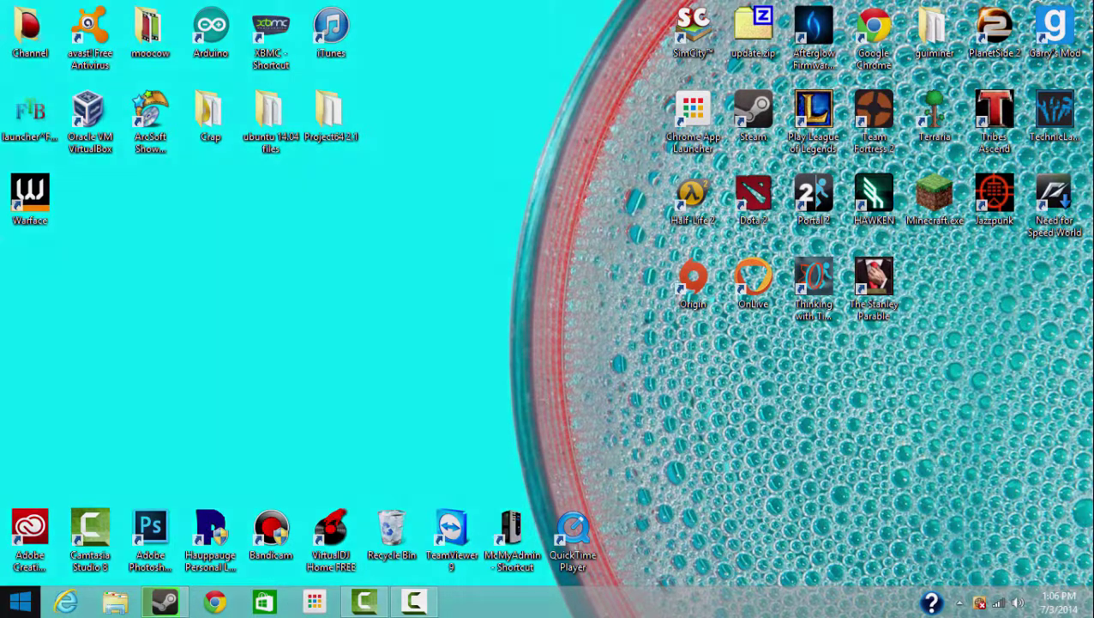
Search 'file history' from the Start screen and open the File History settings page
key("super")
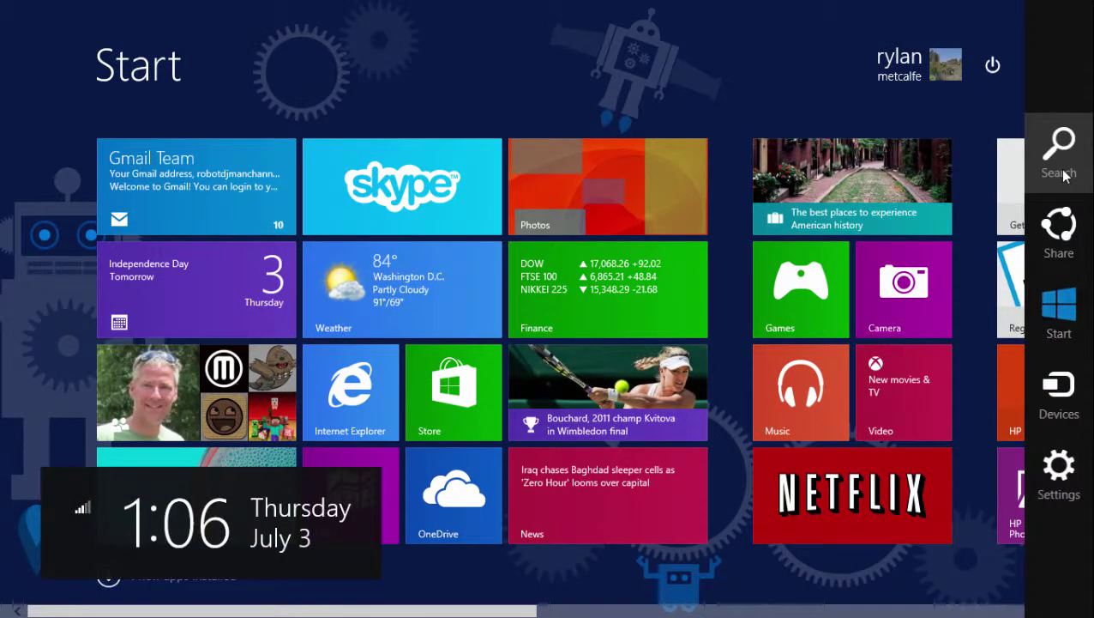
left_click(1064, 146)
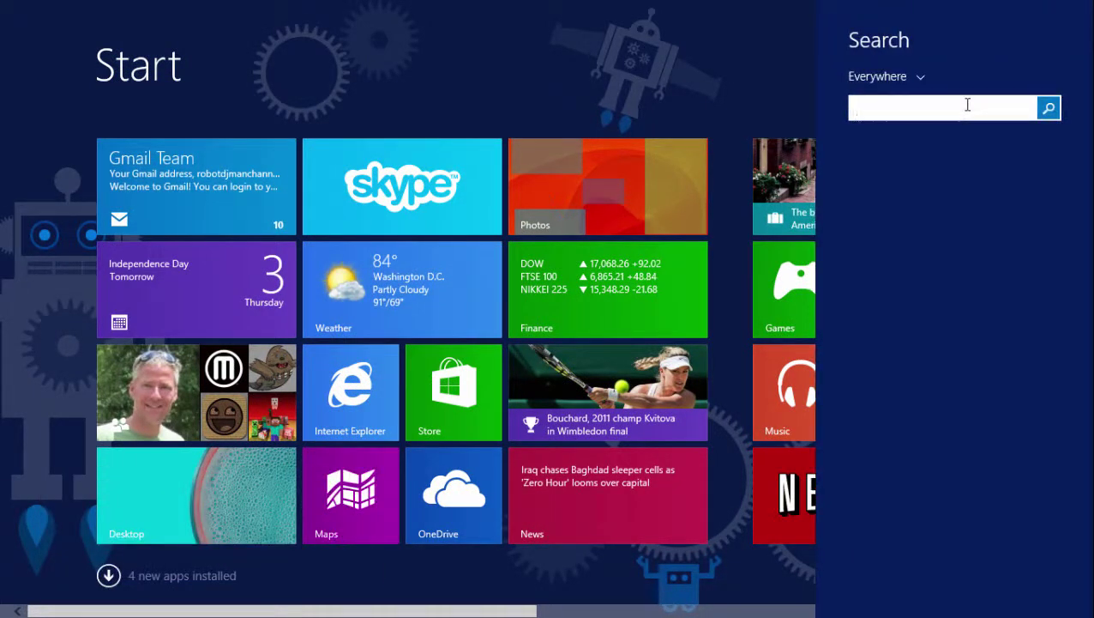
type("file history")
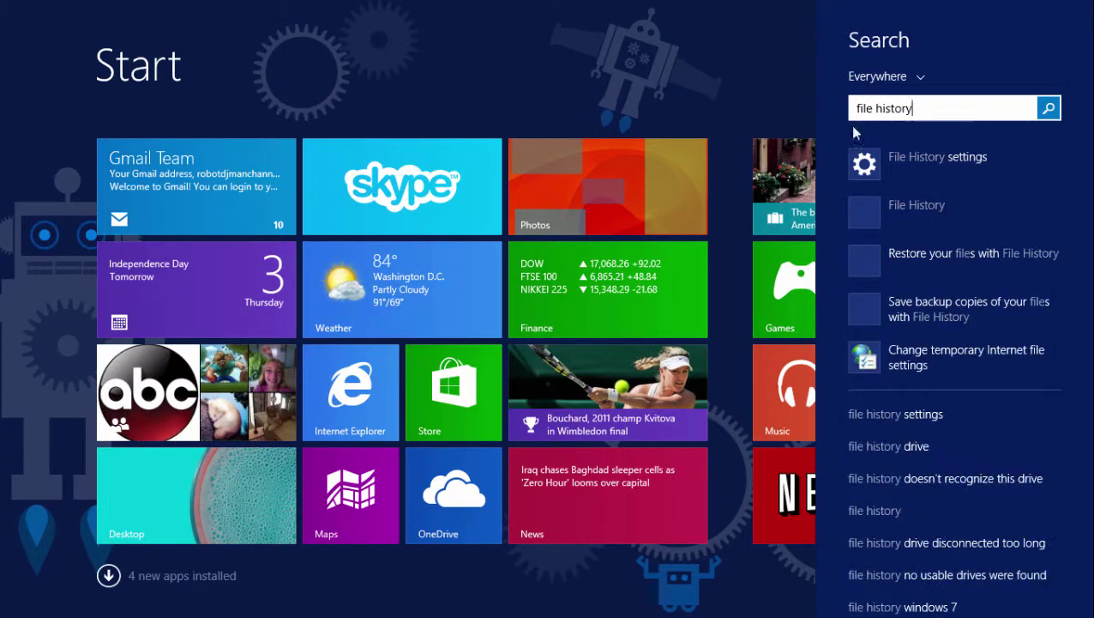
left_click(923, 178)
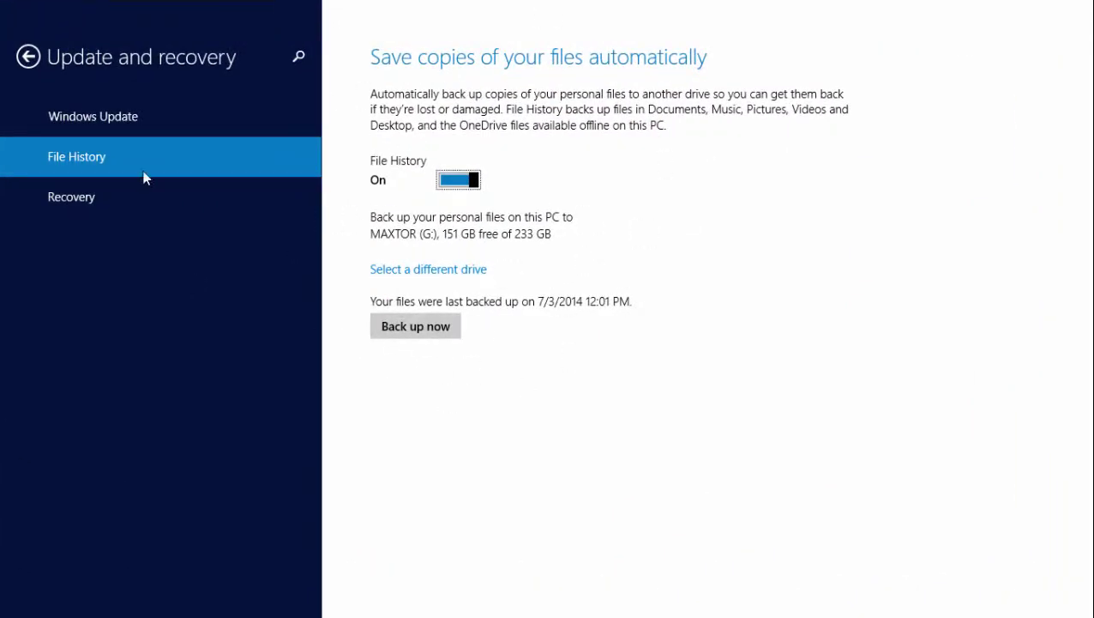
Switch File History off and on again for MAXTOR (G:), then go to the desktop
left_click(463, 179)
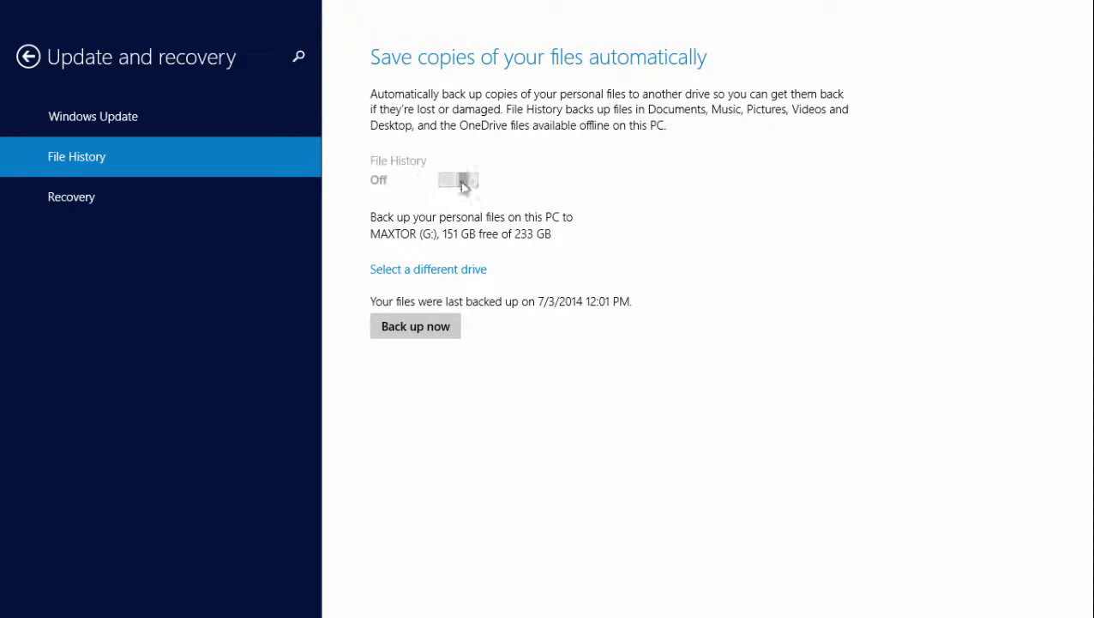
left_click(457, 179)
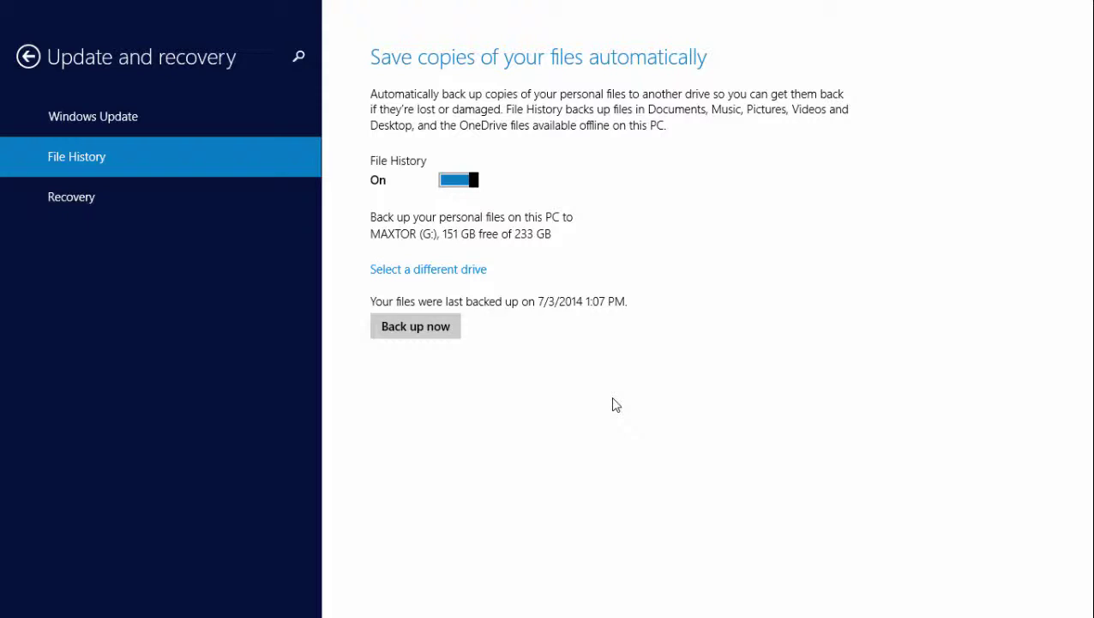
left_click(29, 57)
key("super")
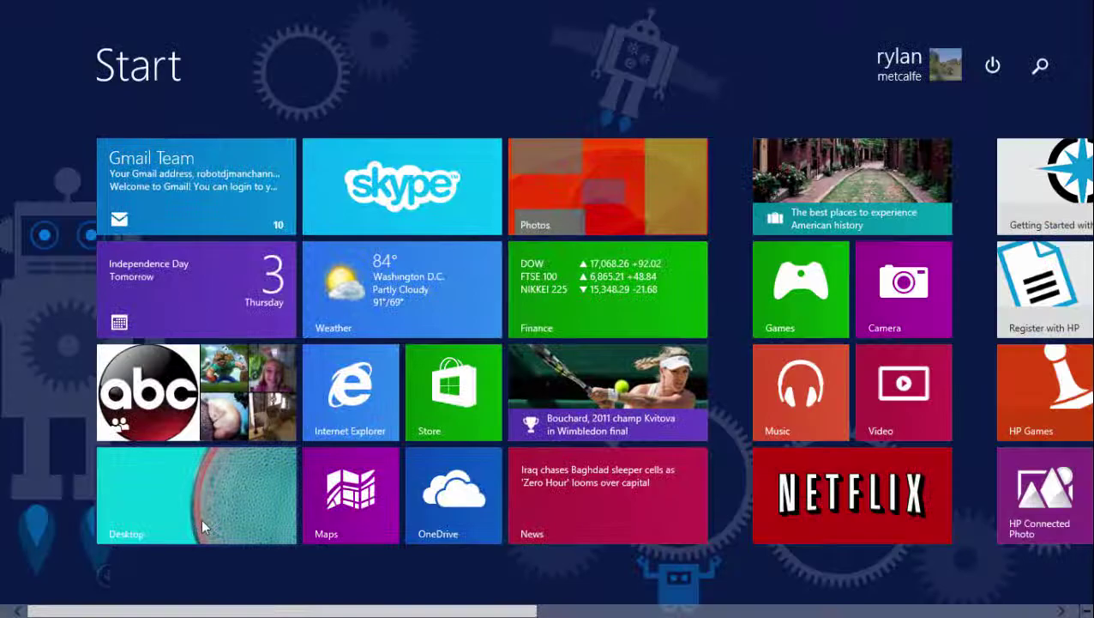
left_click(200, 518)
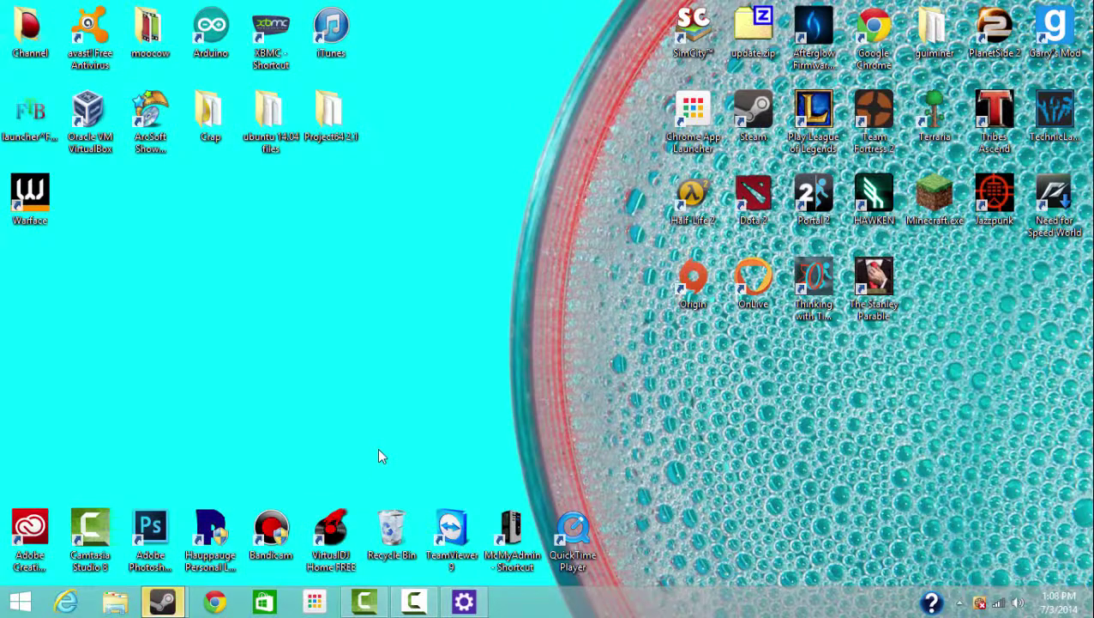